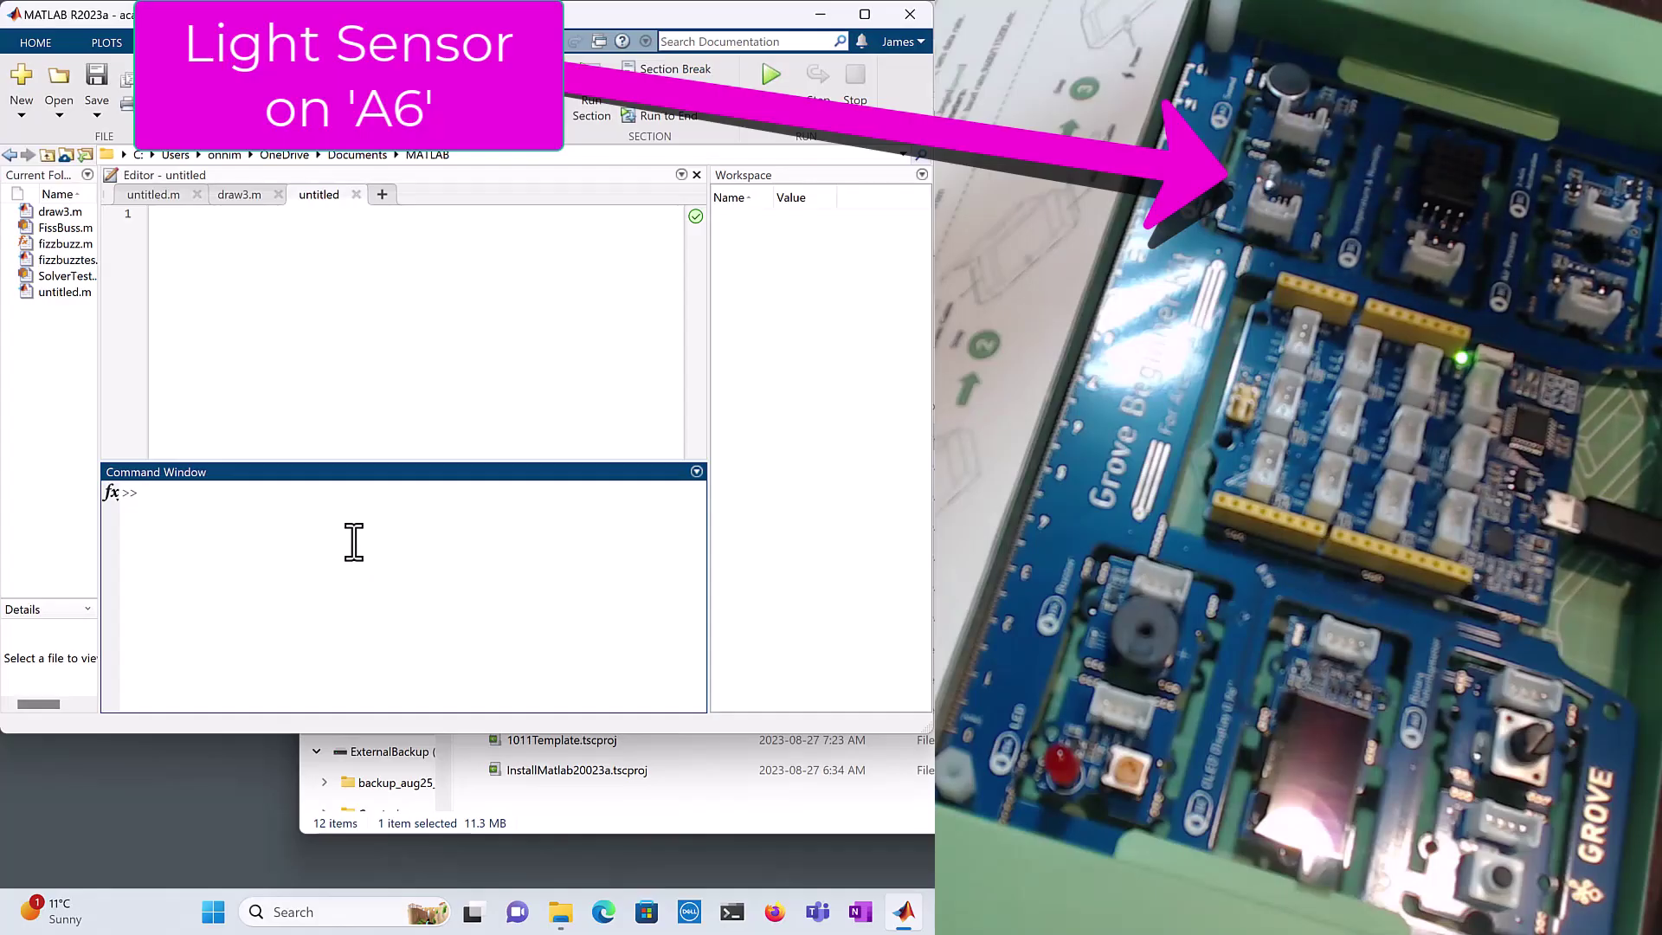
{"action": "type", "text": "al"}
{"action": "type", "text": "portlist"}
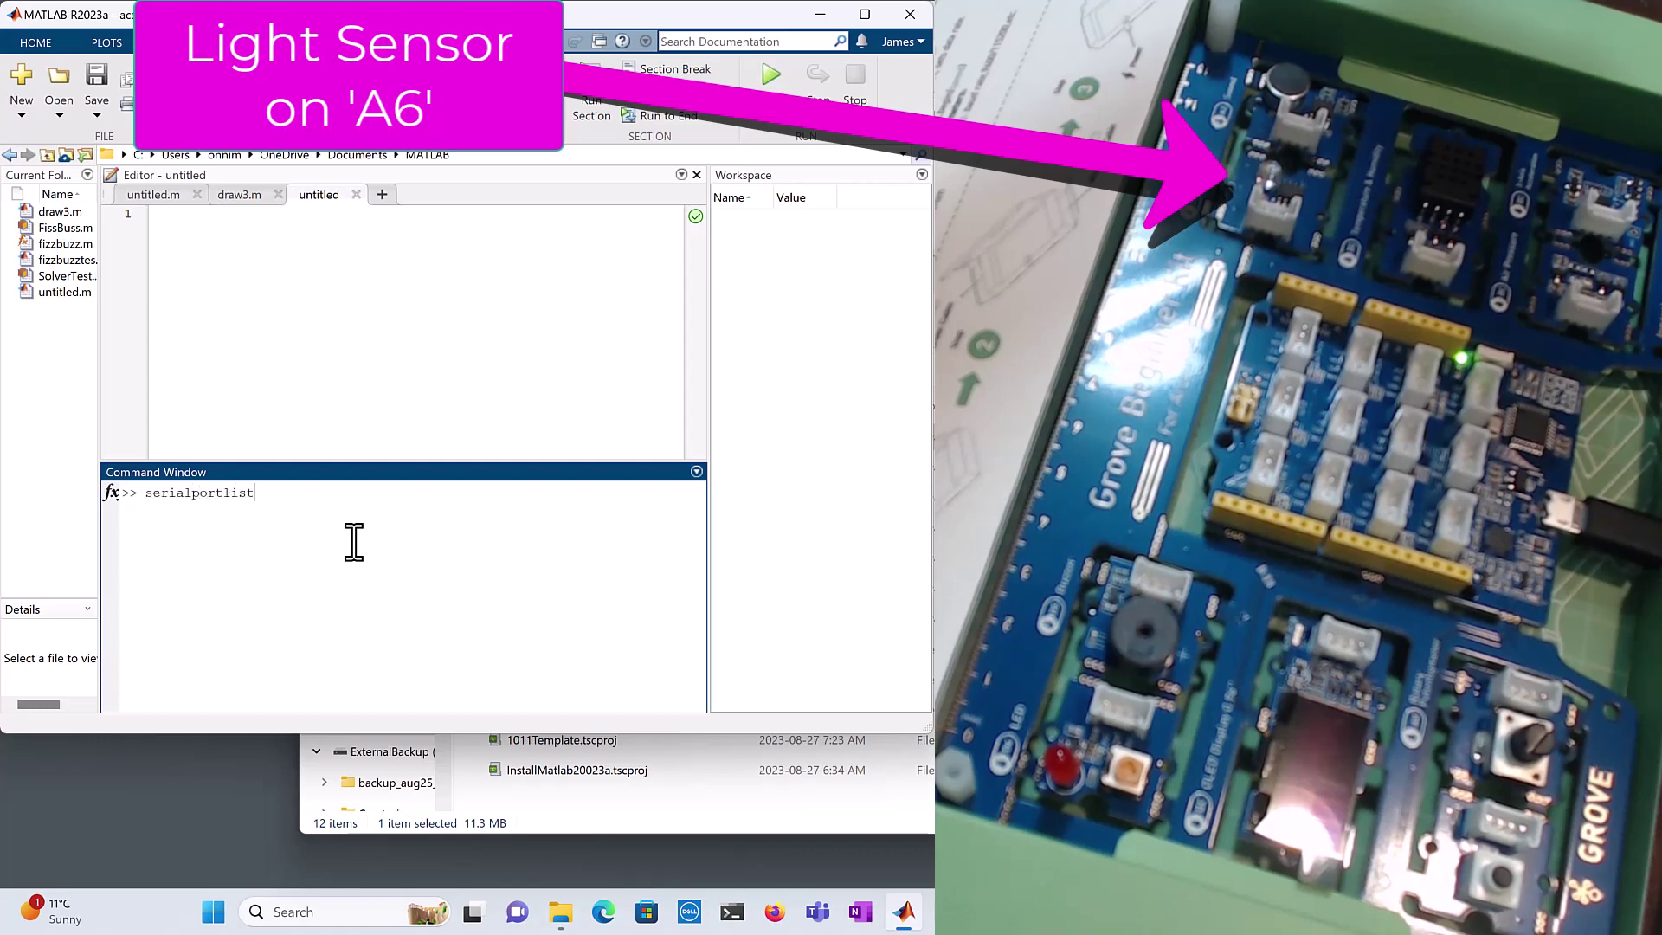
Run serialportlist to show the available serial ports, with the board on COM4
{"action": "key", "text": "Return"}
{"action": "type", "text": "arduino"}
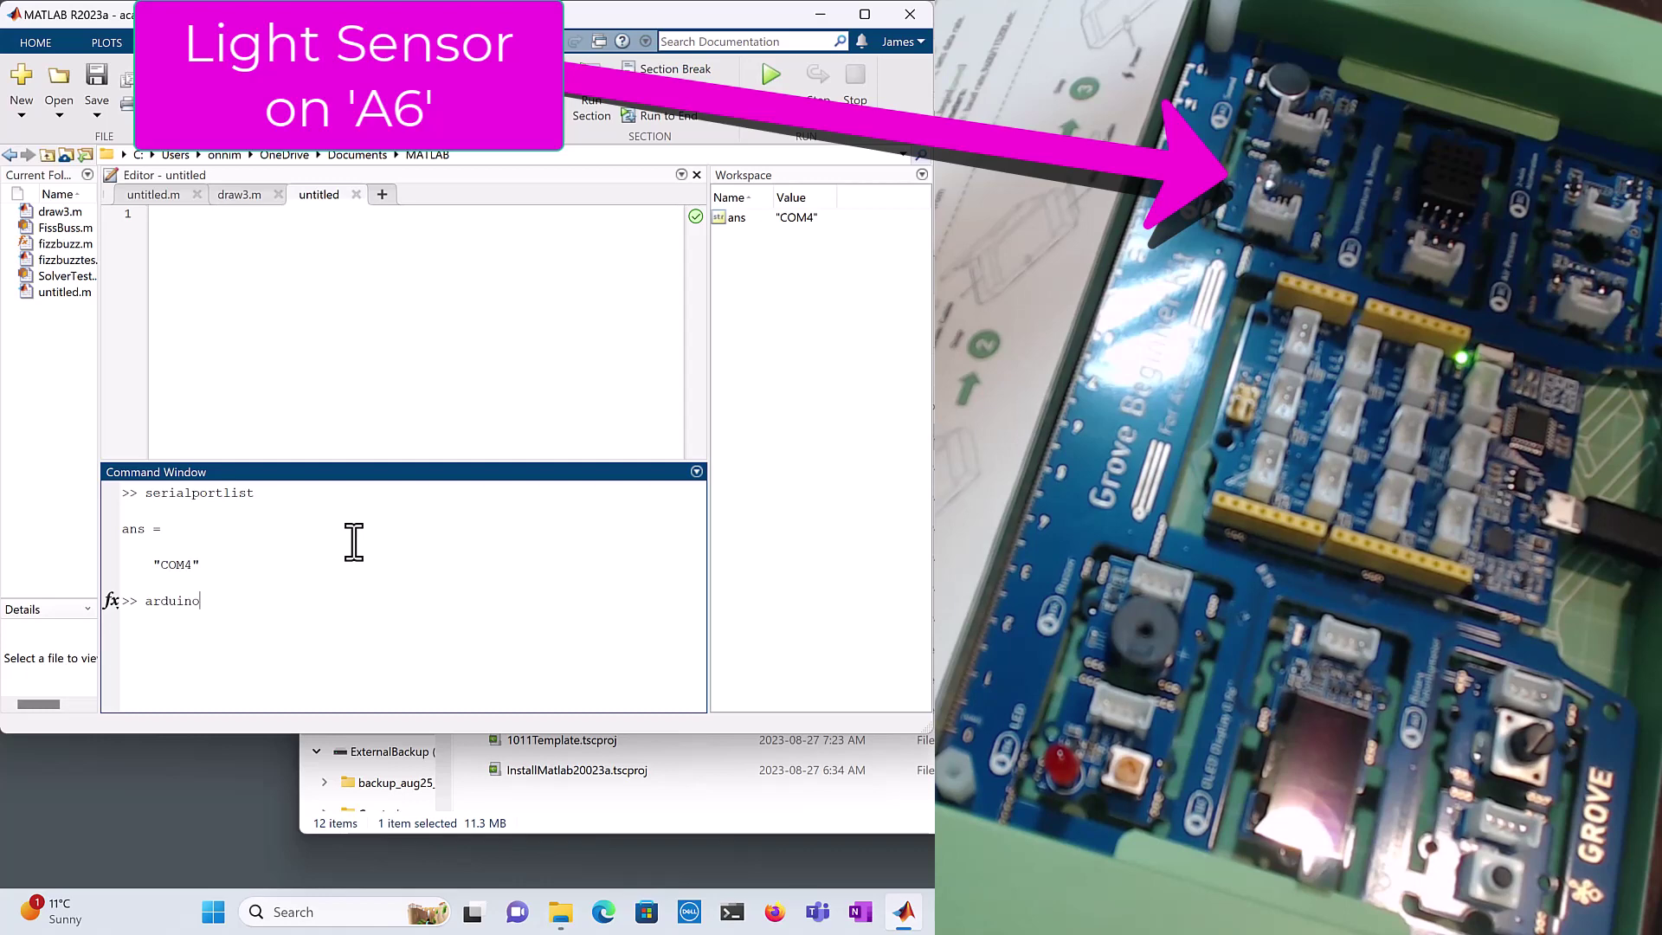
{"action": "type", "text": "Object = ar"}
{"action": "type", "text": "duino('"}
{"action": "type", "text": "COM4','"}
{"action": "type", "text": "Nano3'"}
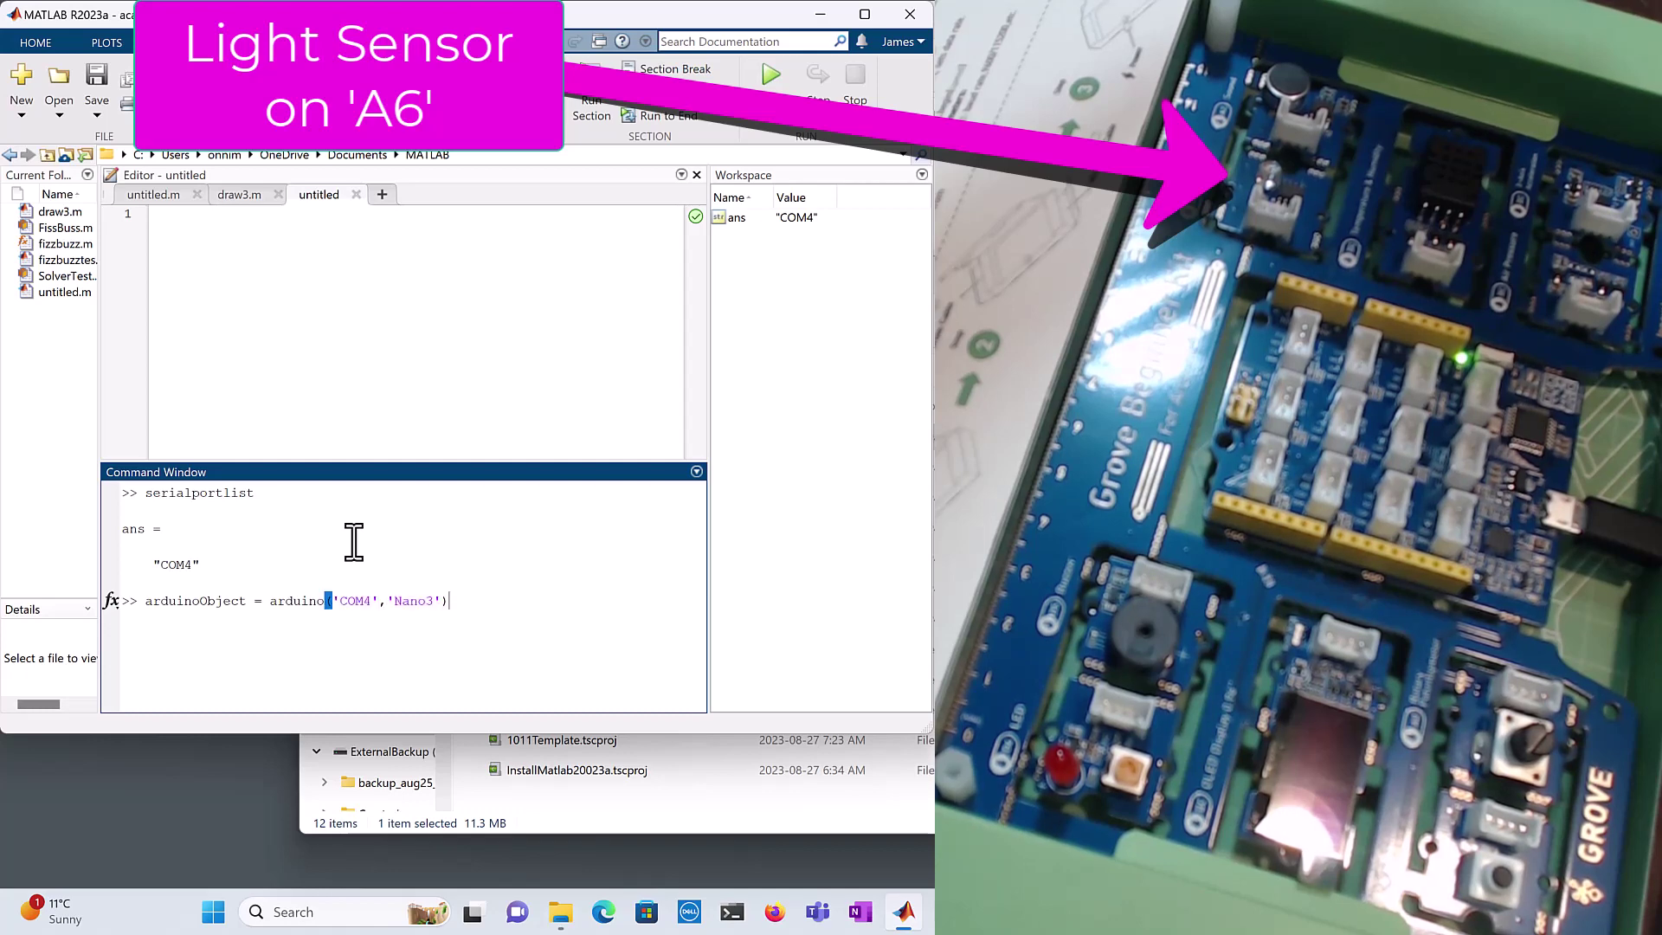
{"action": "type", "text": ")"}
Create arduinoObject with arduino('COM4','Nano3') to connect to the Nano3 board
{"action": "key", "text": "Return"}
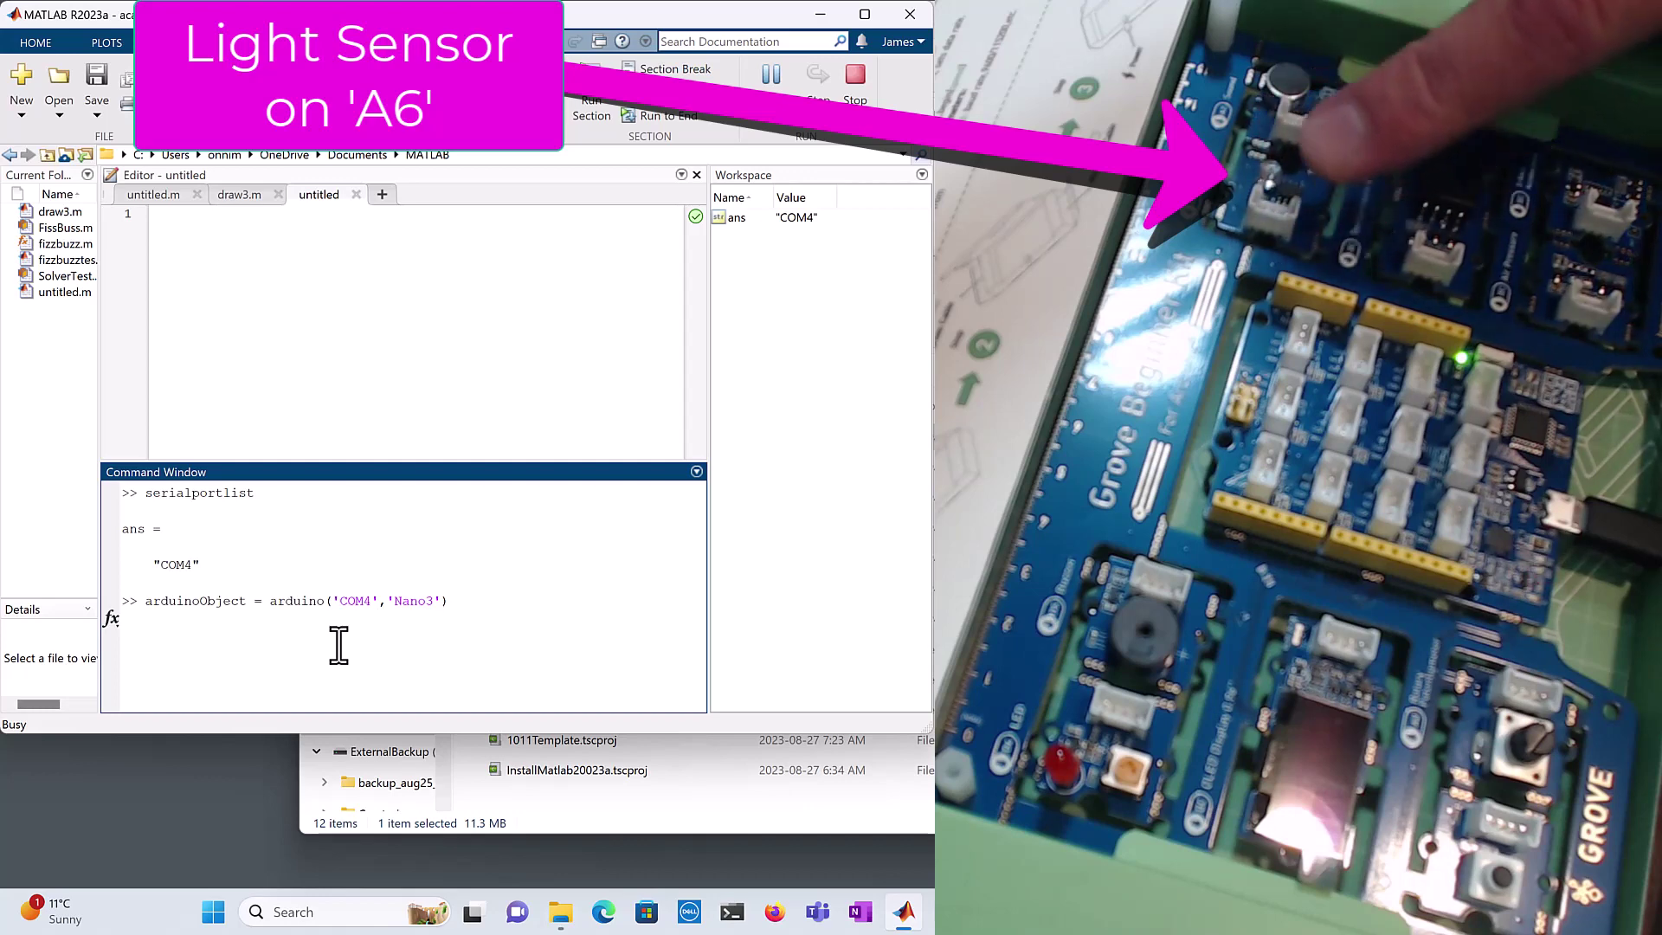
{"action": "type", "text": "read"}
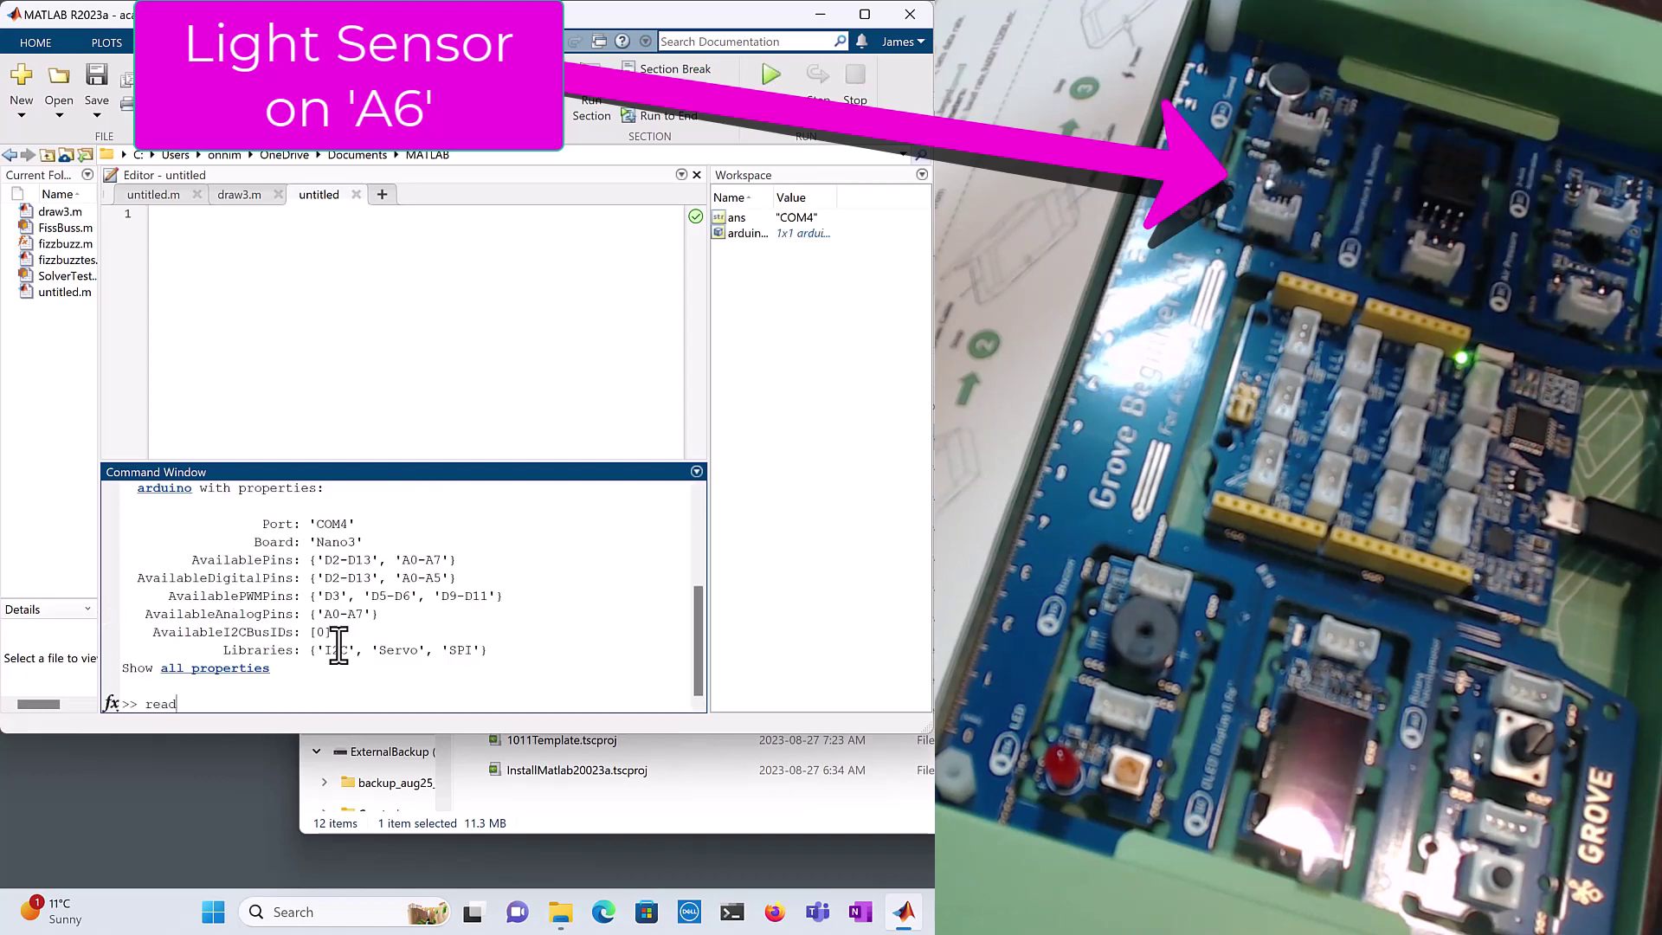
{"action": "type", "text": "Voltage('"}
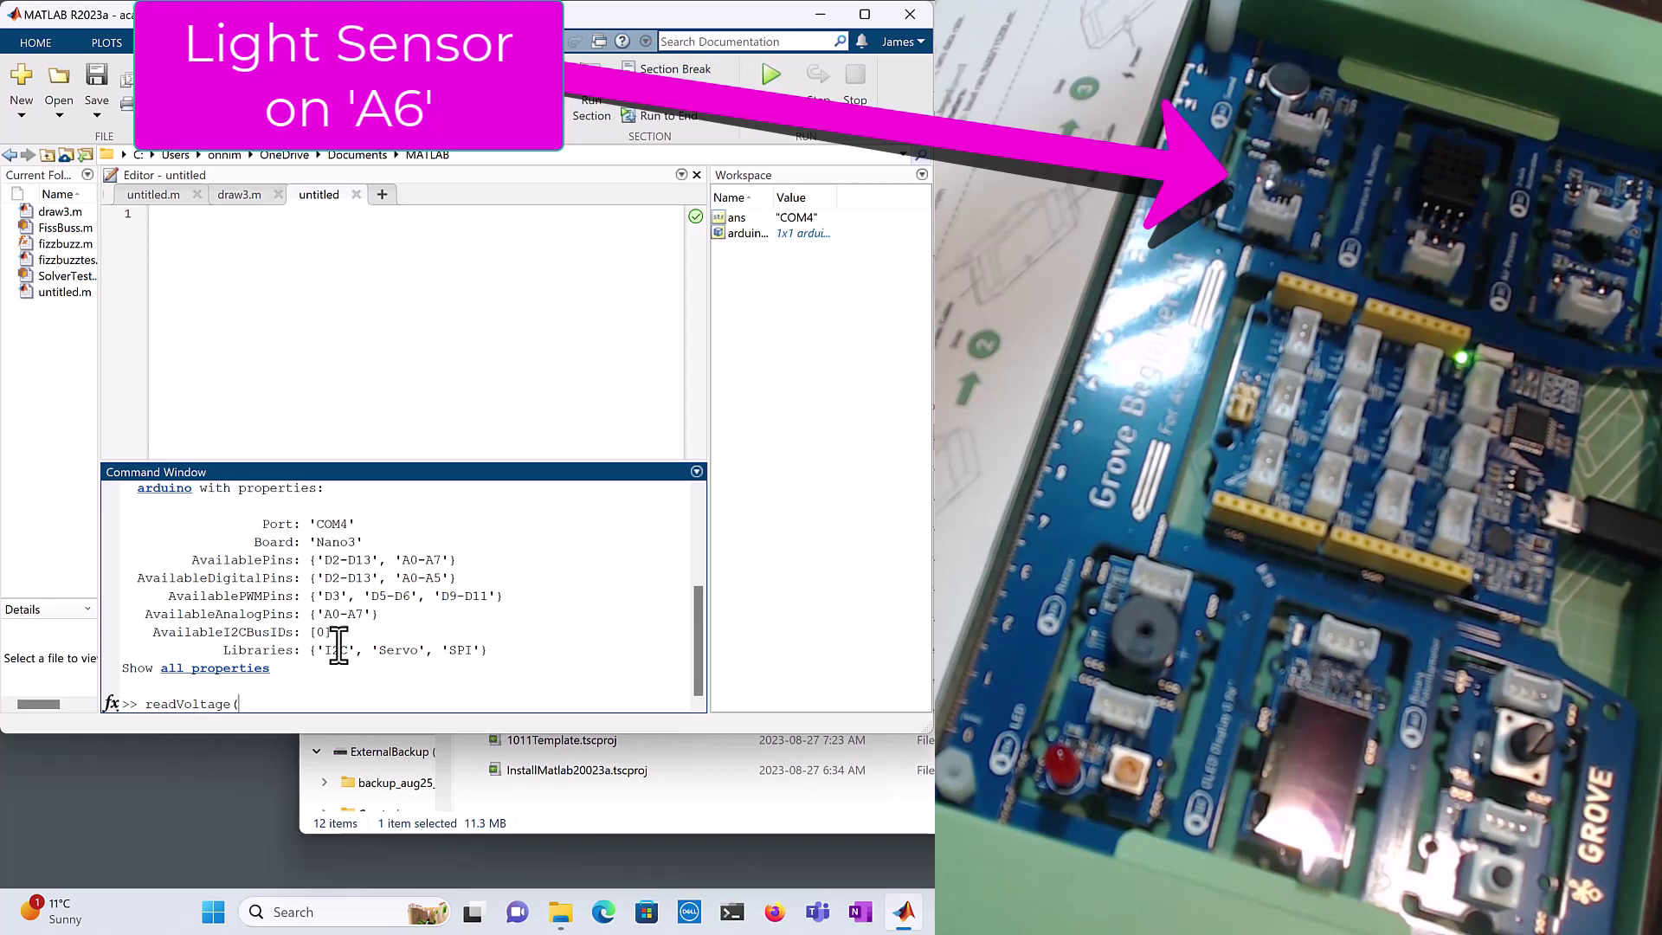
Remove the stray quote and run readVoltage(arduinoObject,'A6'), which returns 0.0098
{"action": "key", "text": "BackSpace"}
{"action": "type", "text": "arduinoO"}
{"action": "type", "text": "bject,'A6"}
{"action": "key", "text": "Return"}
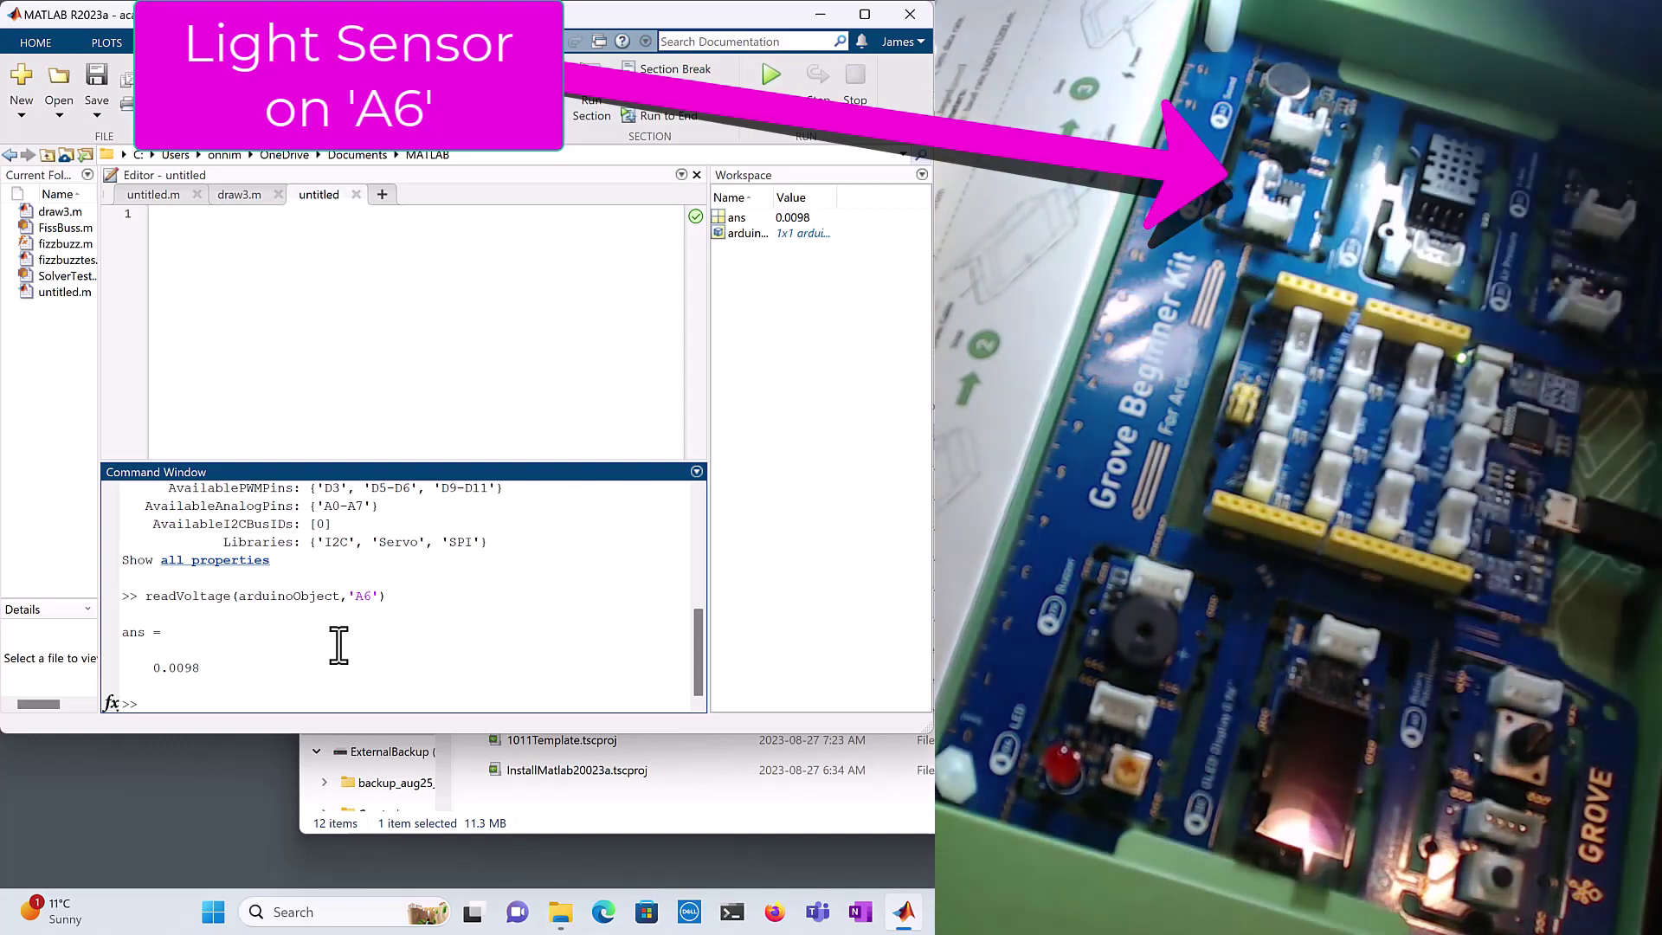
Repeat the A6 readVoltage reading five times under brightening flashlight light, reaching 2.6784
{"action": "key", "text": "Up"}
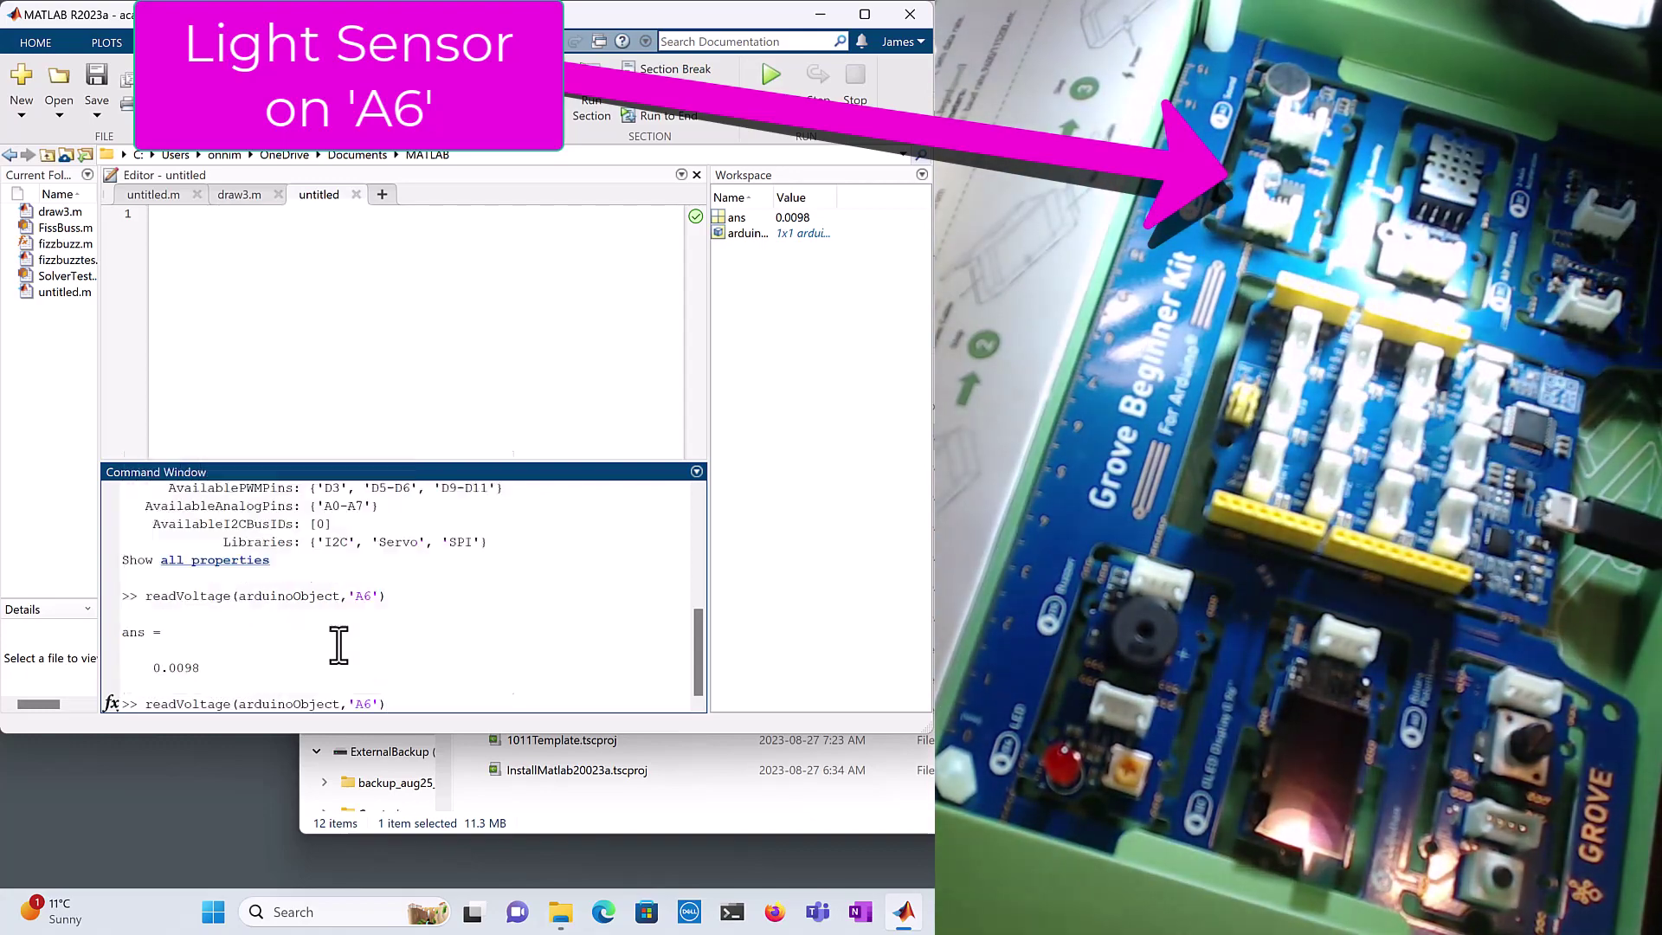
{"action": "key", "text": "Return"}
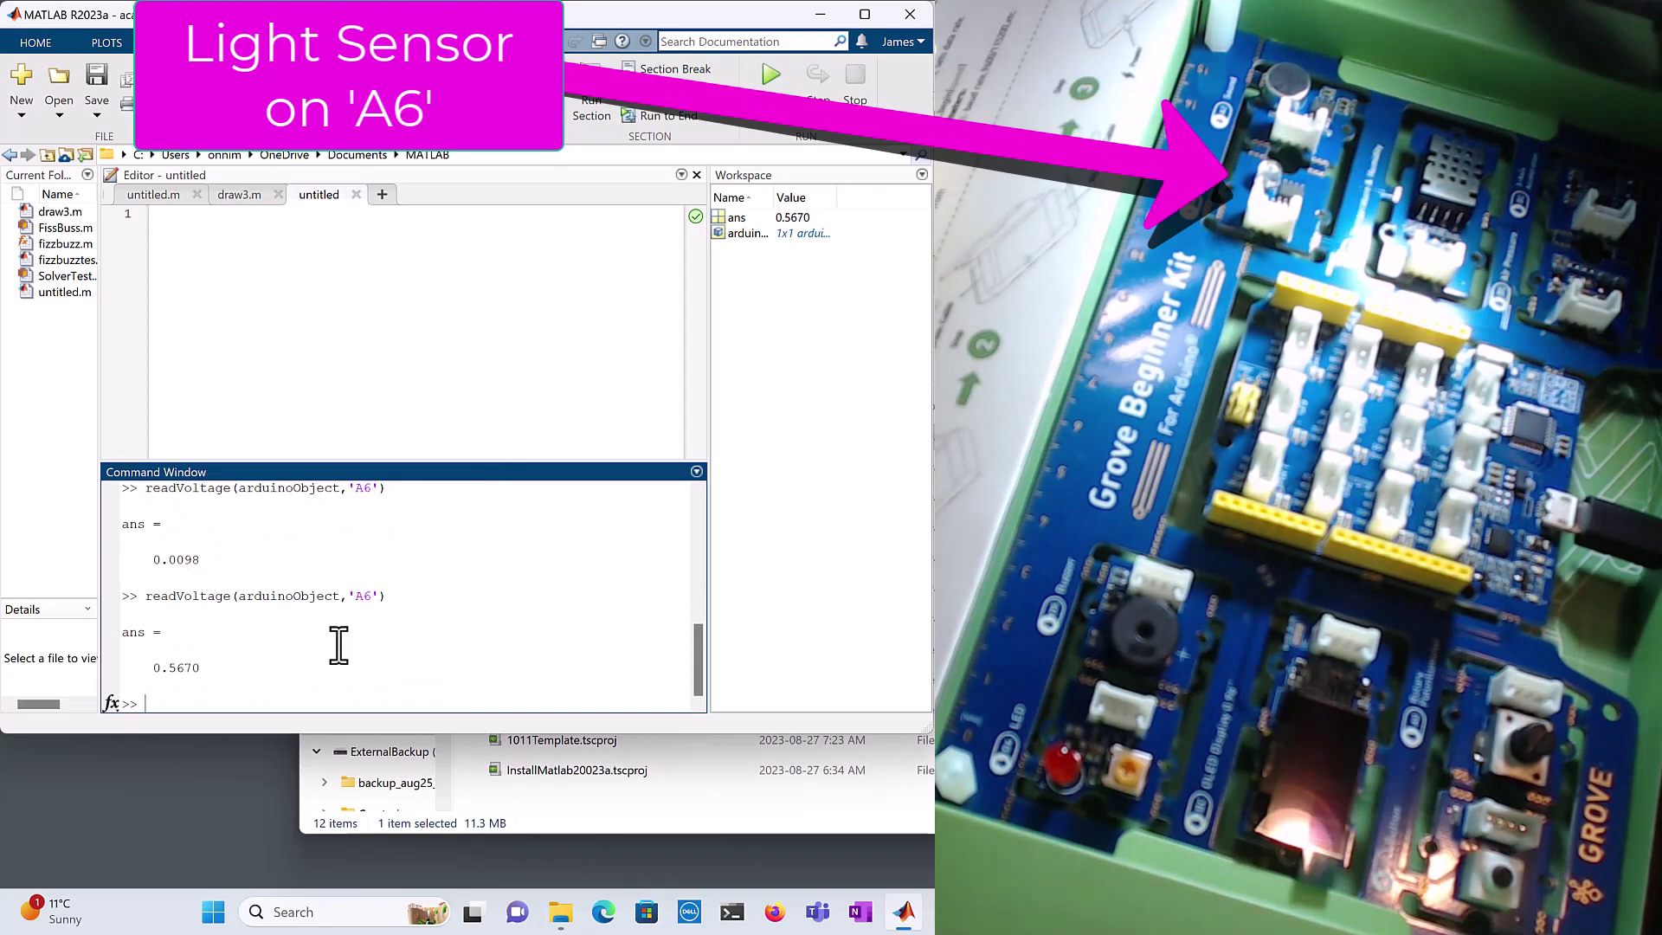
{"action": "key", "text": "Up"}
{"action": "key", "text": "Return"}
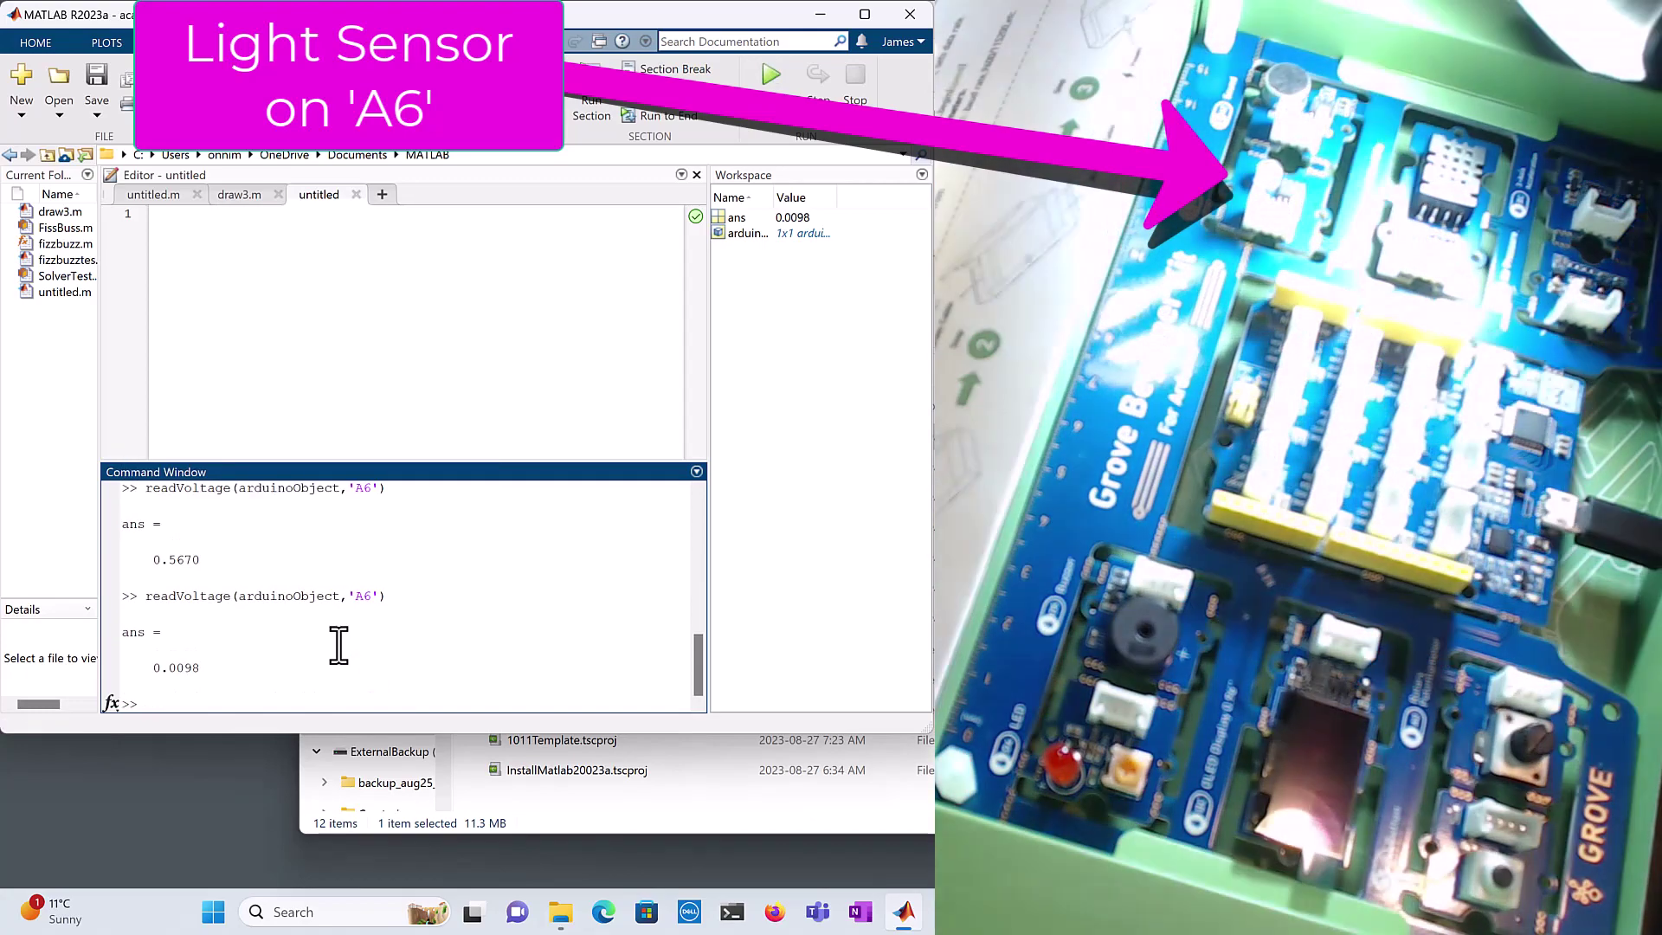
{"action": "key", "text": "Up"}
{"action": "key", "text": "Return"}
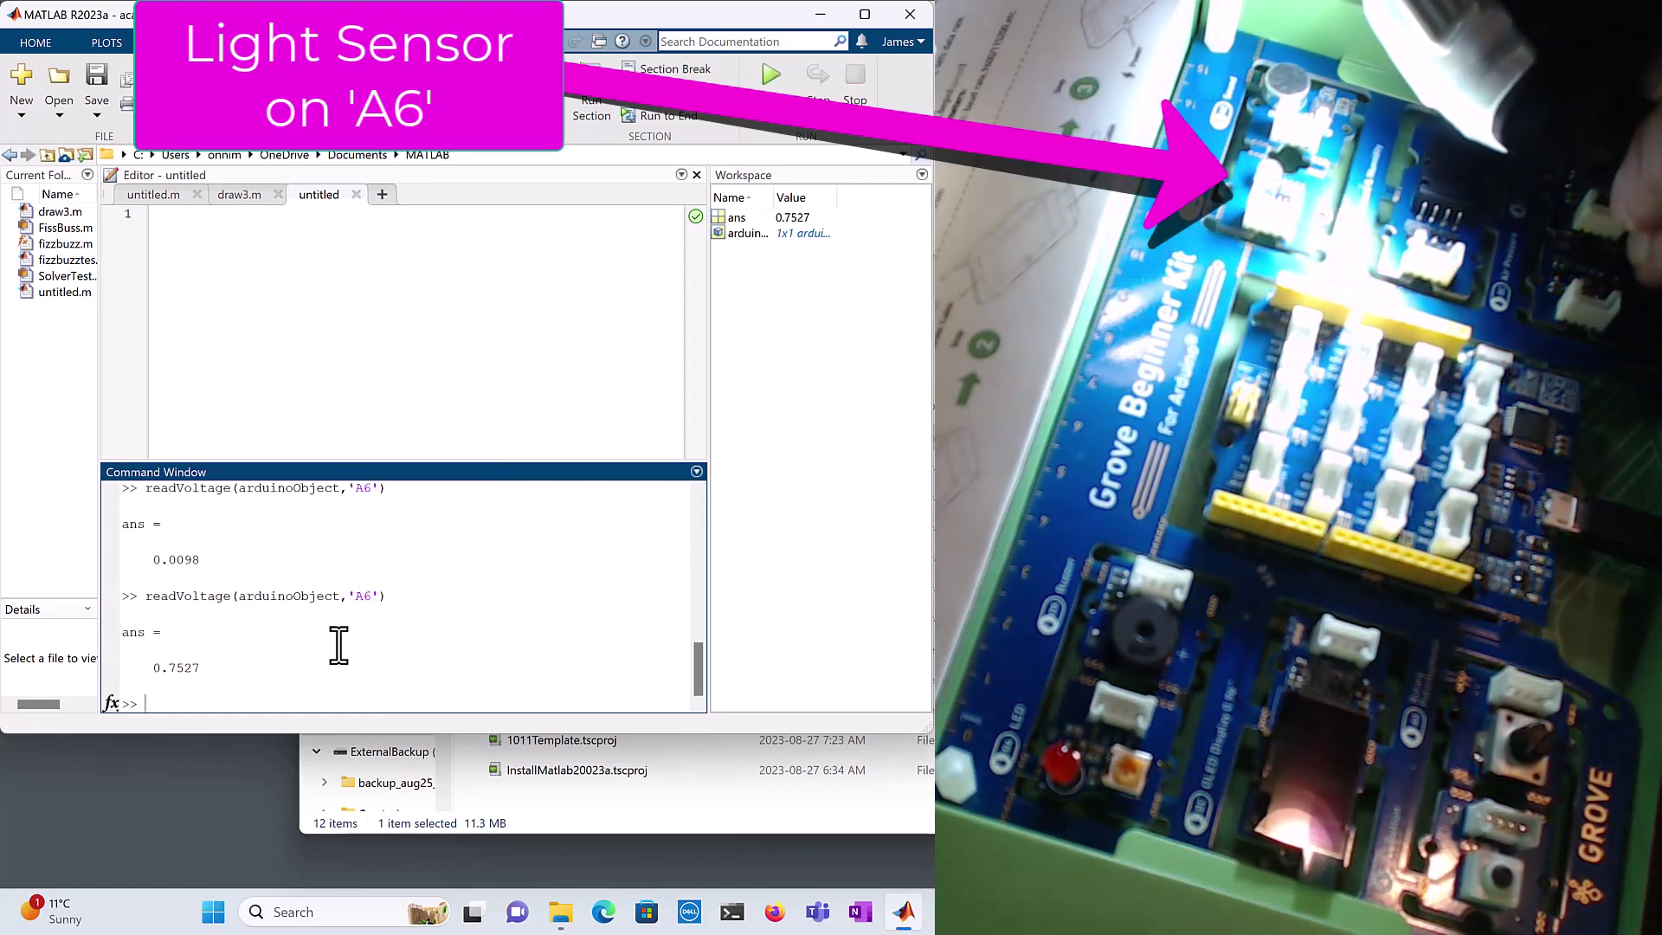
{"action": "key", "text": "Up"}
{"action": "key", "text": "Return"}
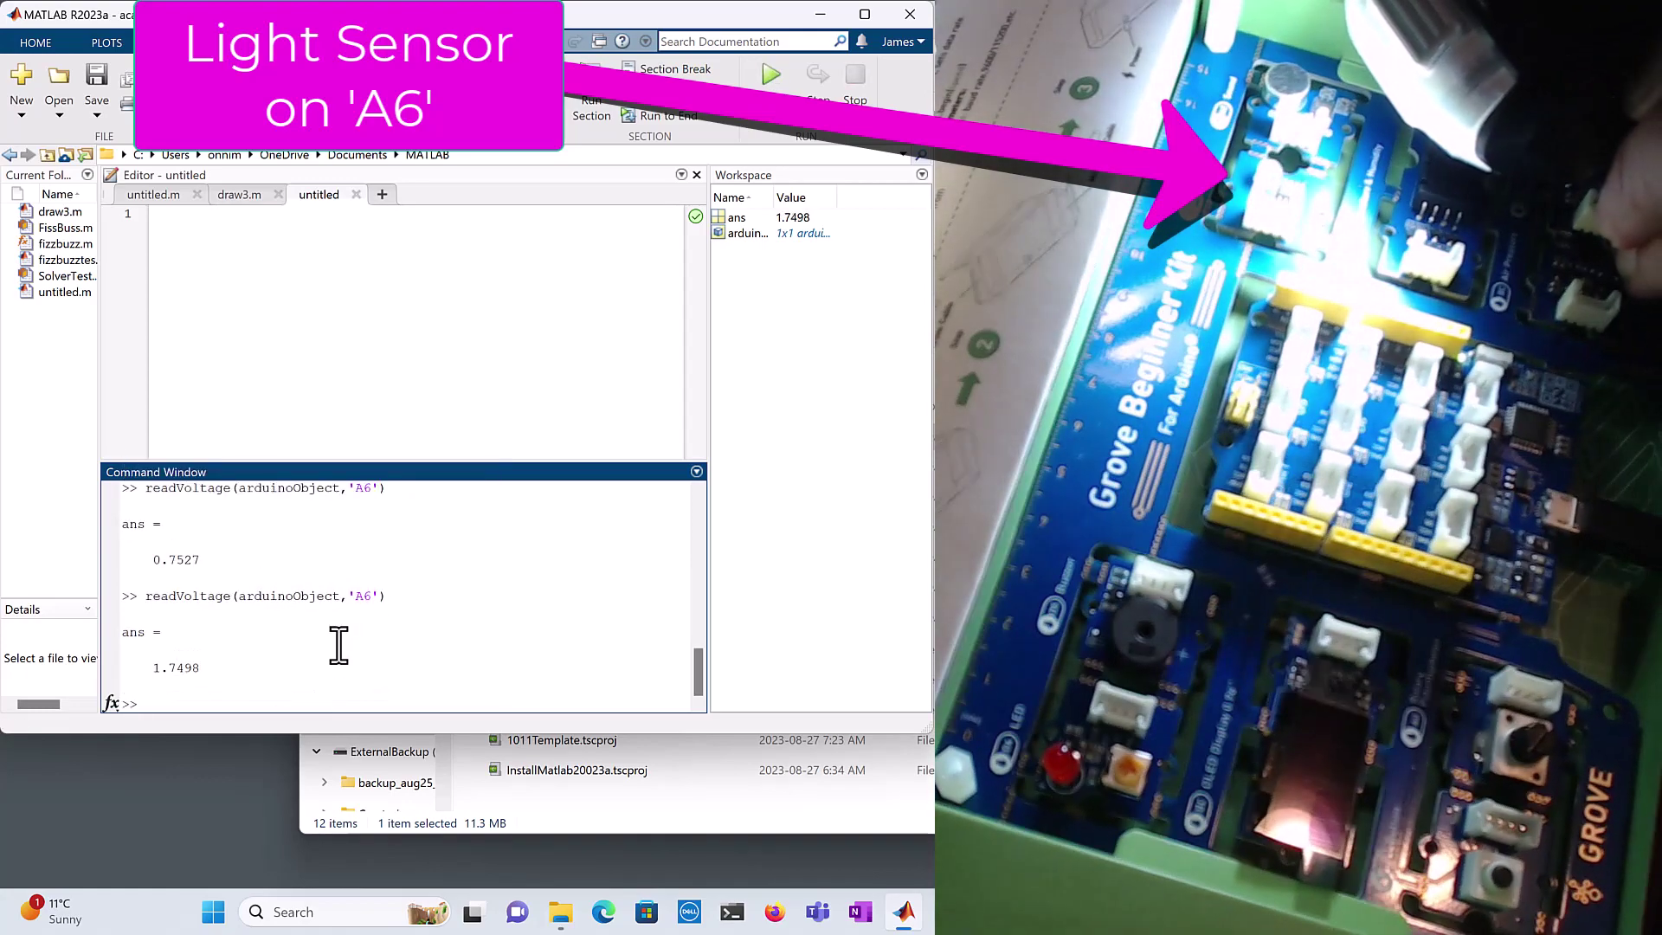
{"action": "key", "text": "Up"}
{"action": "key", "text": "Return"}
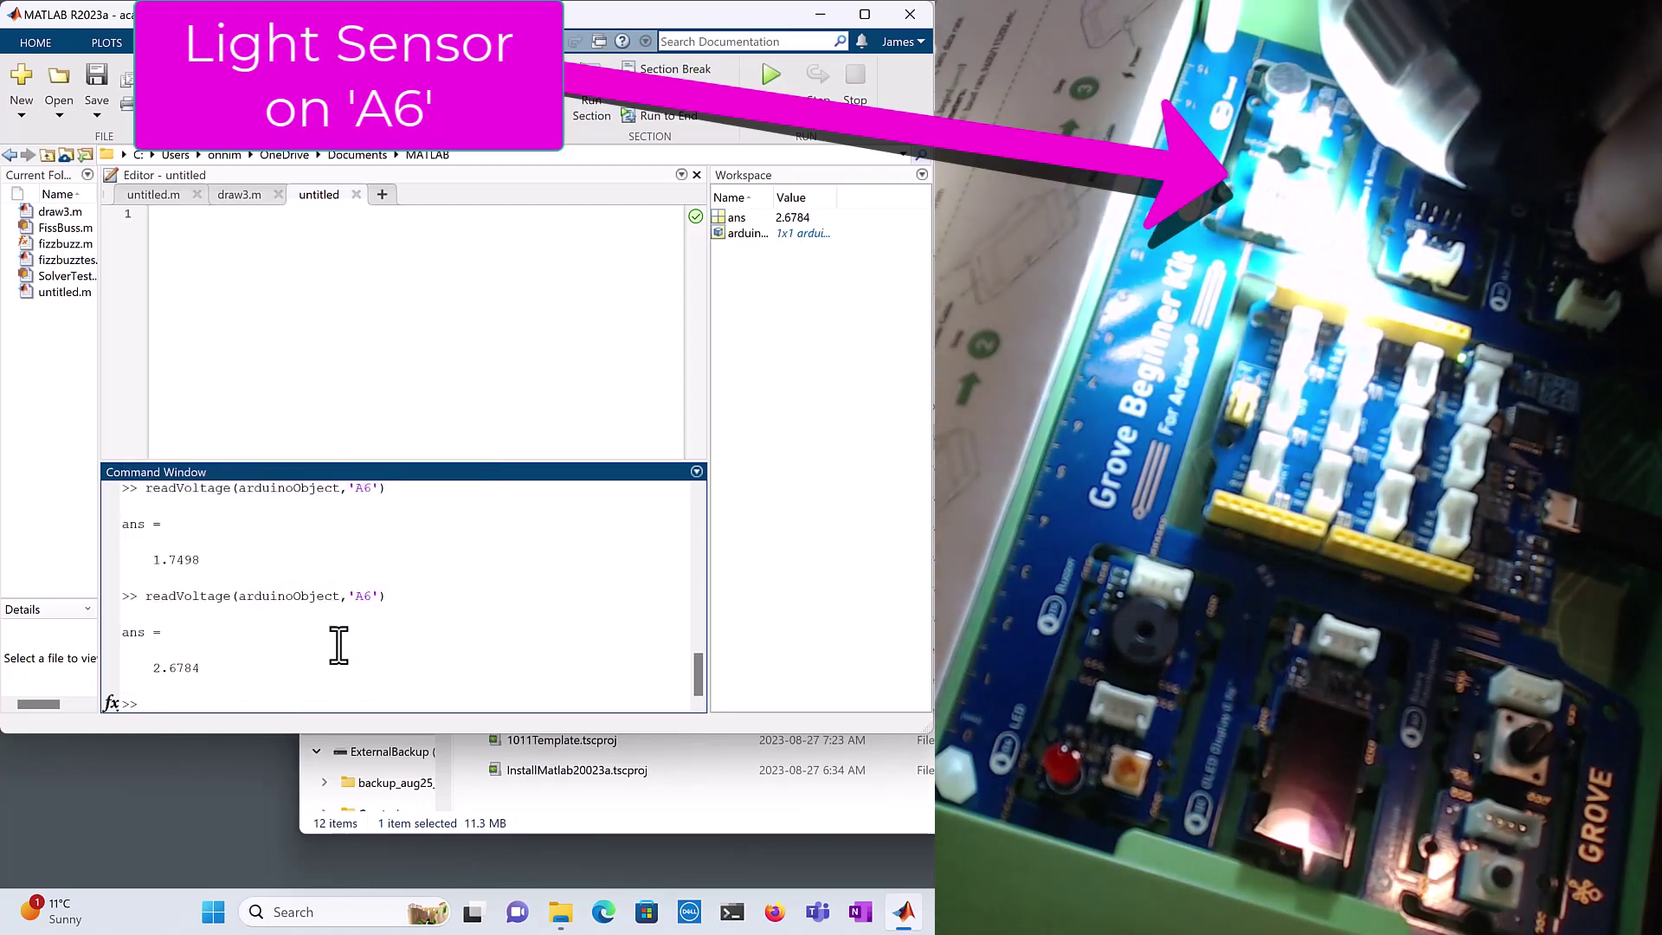